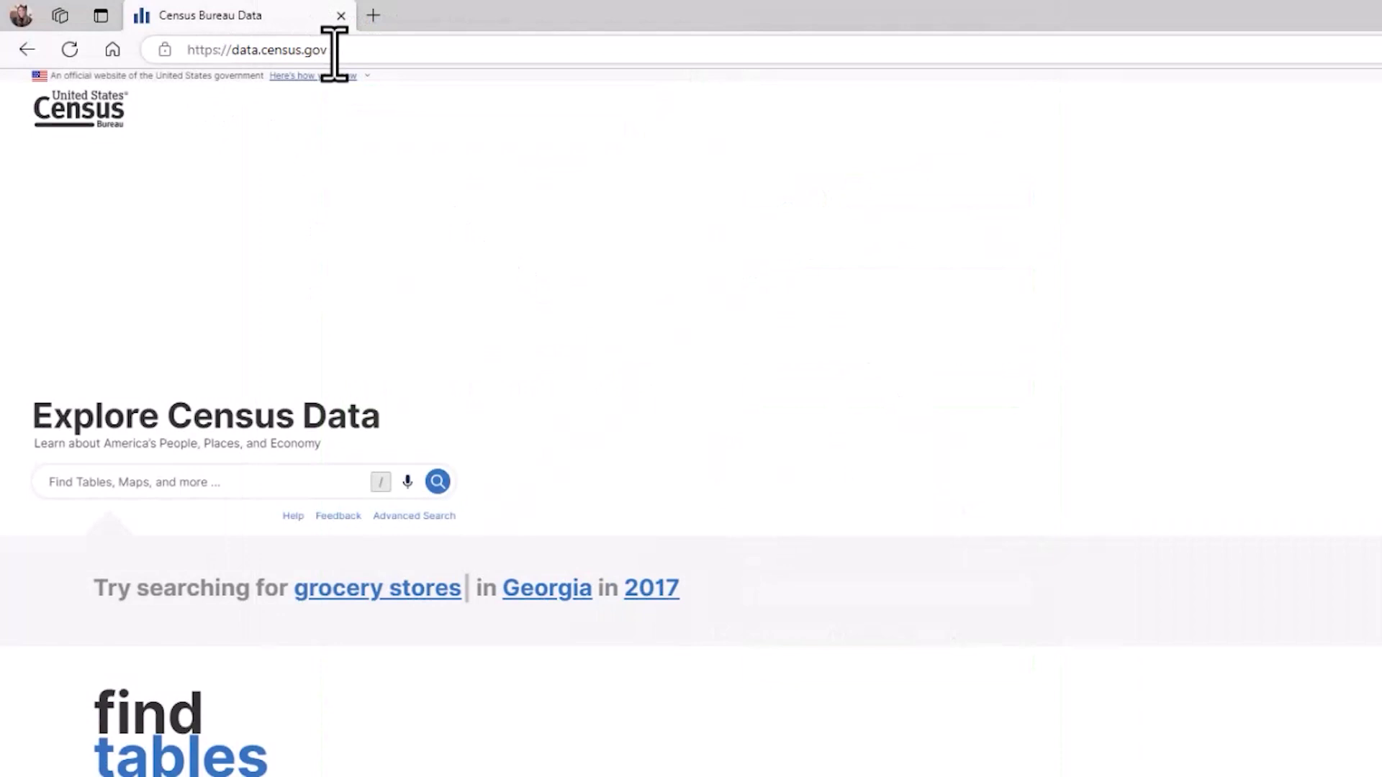
Step: In Advanced Search, apply the County geography filter for all counties within California
left_click(387, 516)
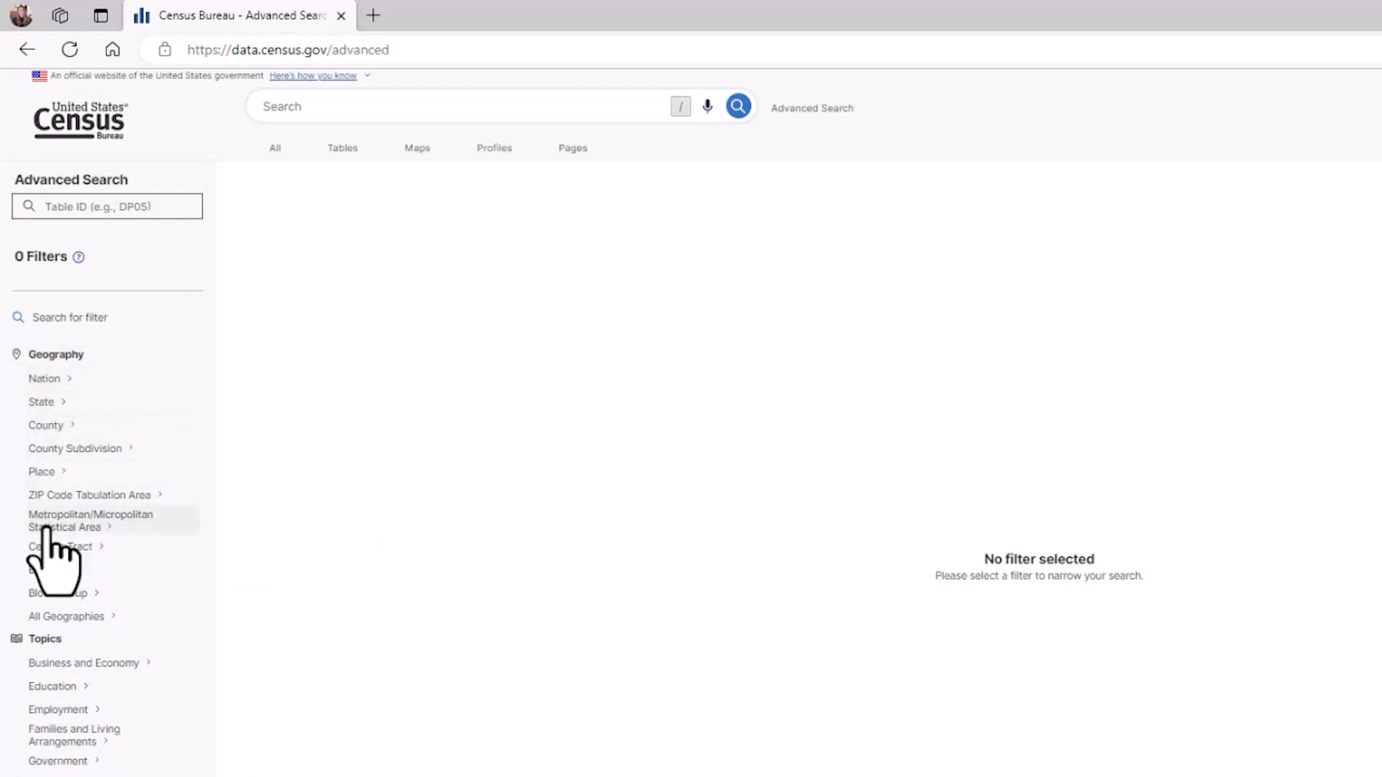
left_click(45, 427)
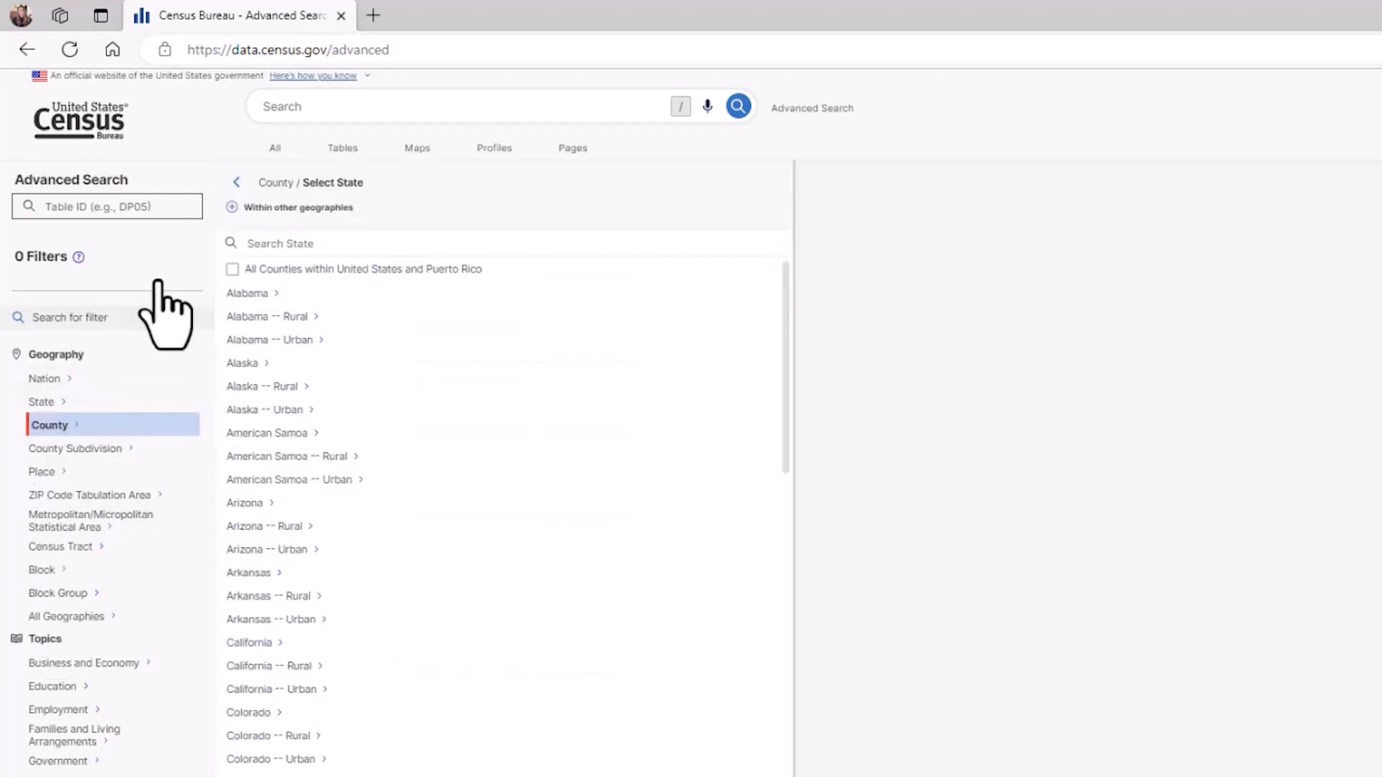
scroll(272, 517, "down", 1)
scroll(275, 529, "down", 2)
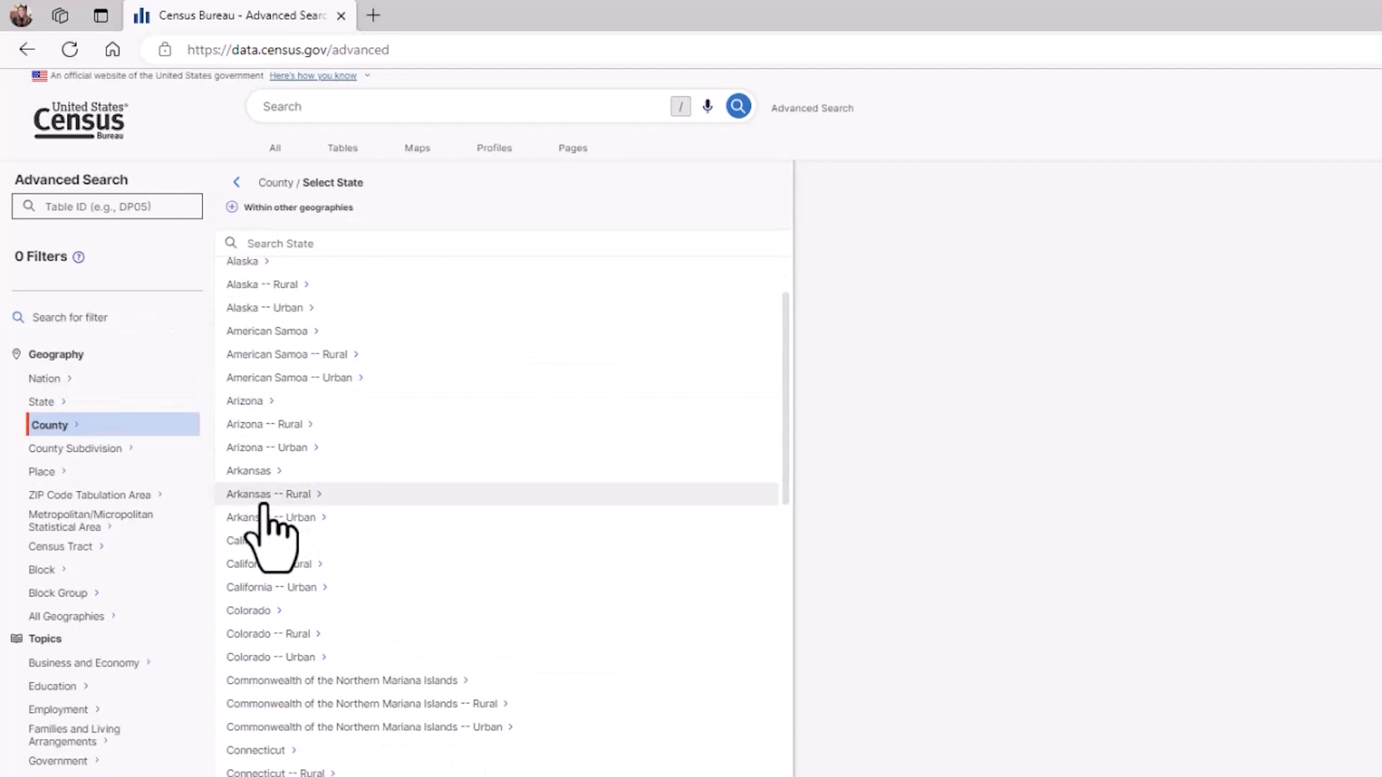
left_click(242, 543)
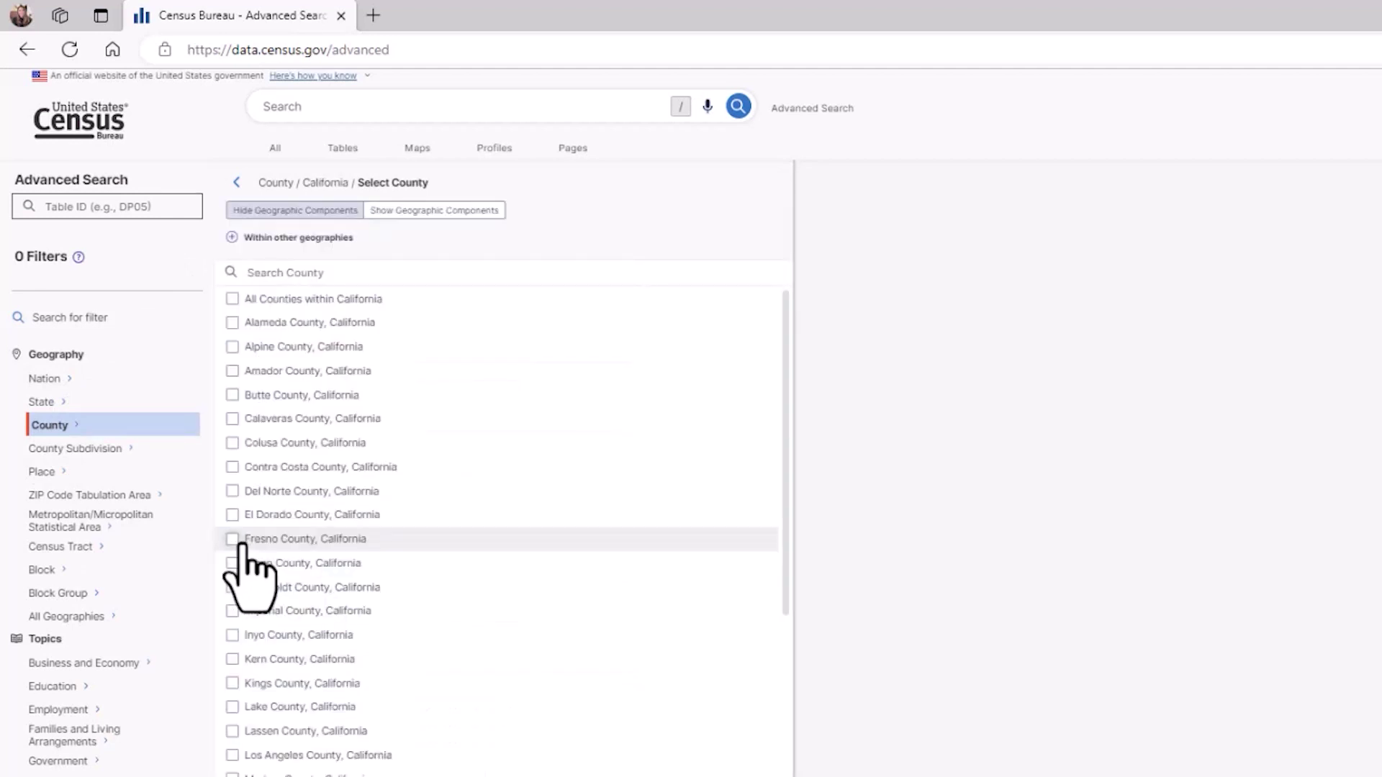
left_click(232, 300)
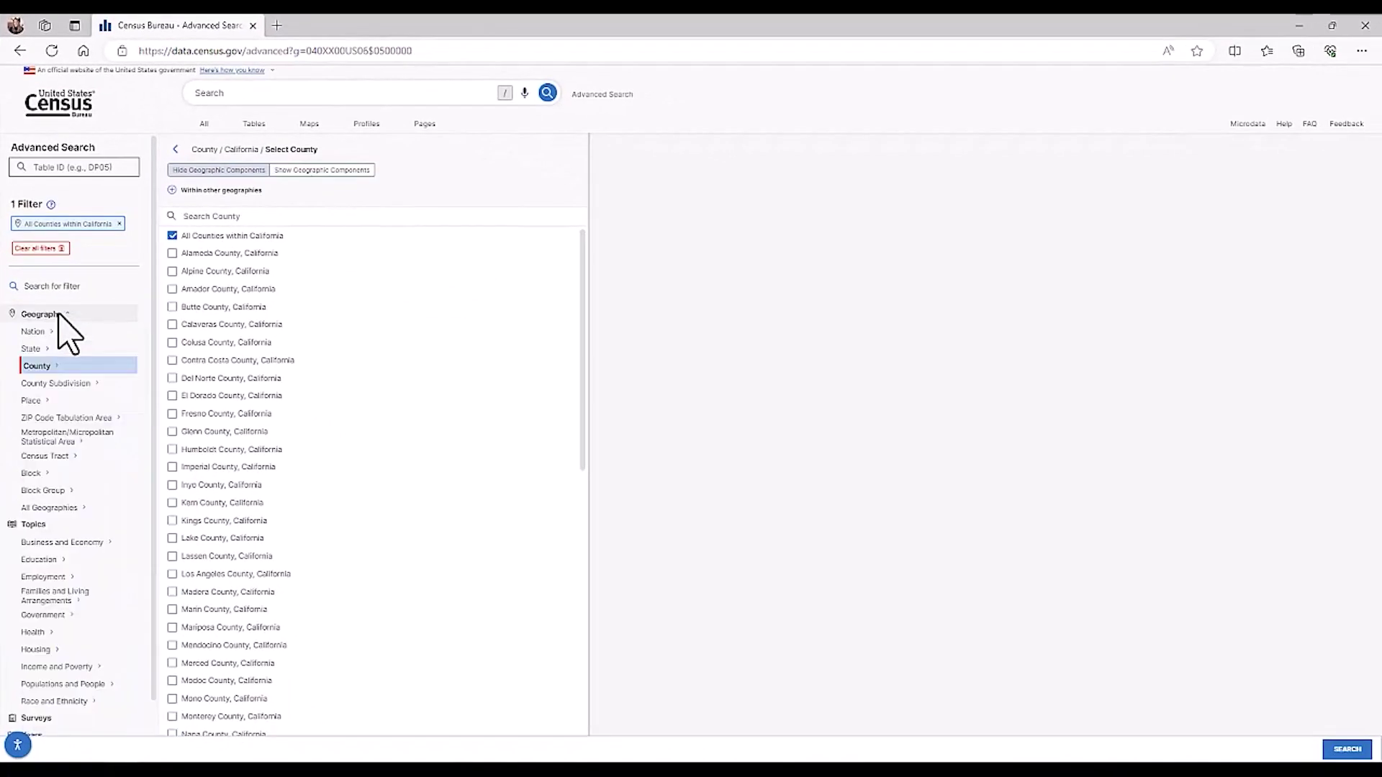
scroll(60, 594, "down", 1)
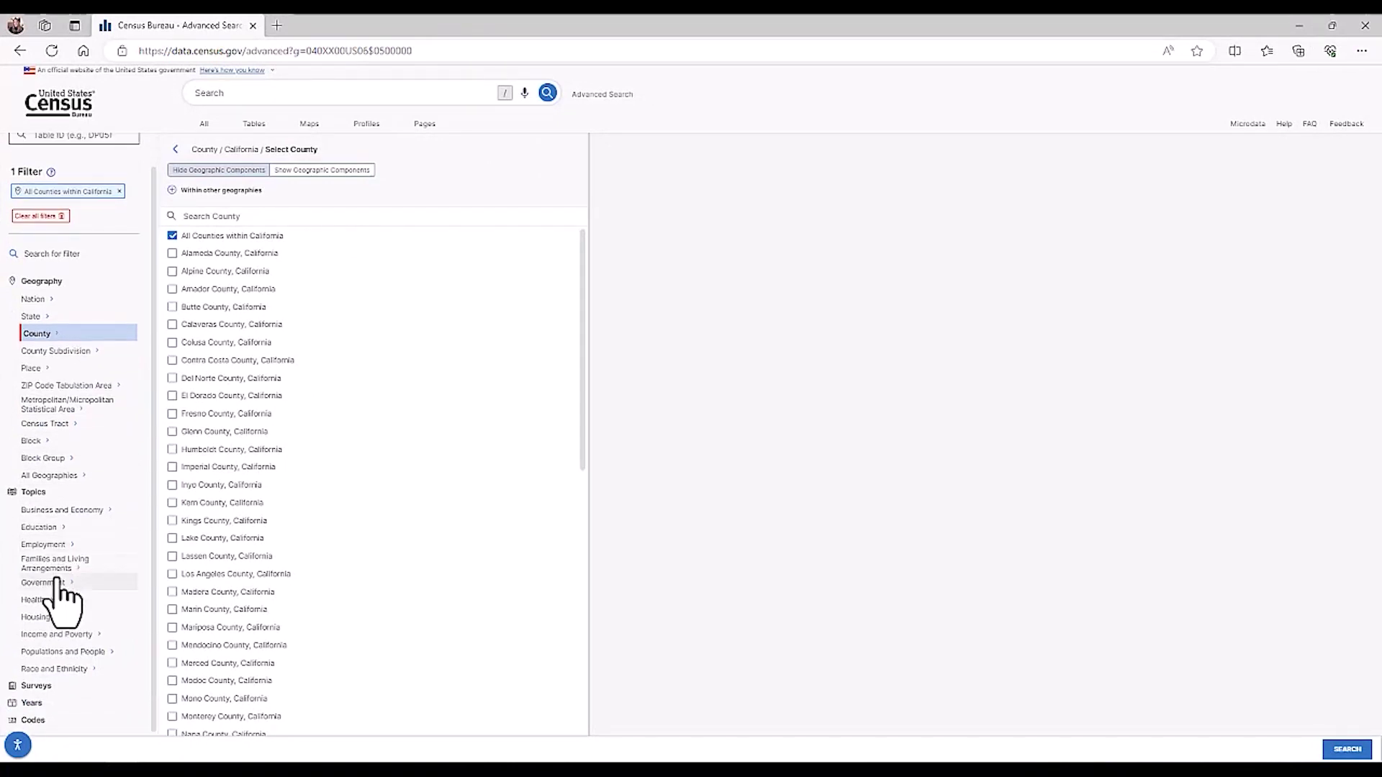
Step: Check 'All available detailed Hispanic Origins' under Race and Ethnicity > Hispanic or Latino
left_click(41, 671)
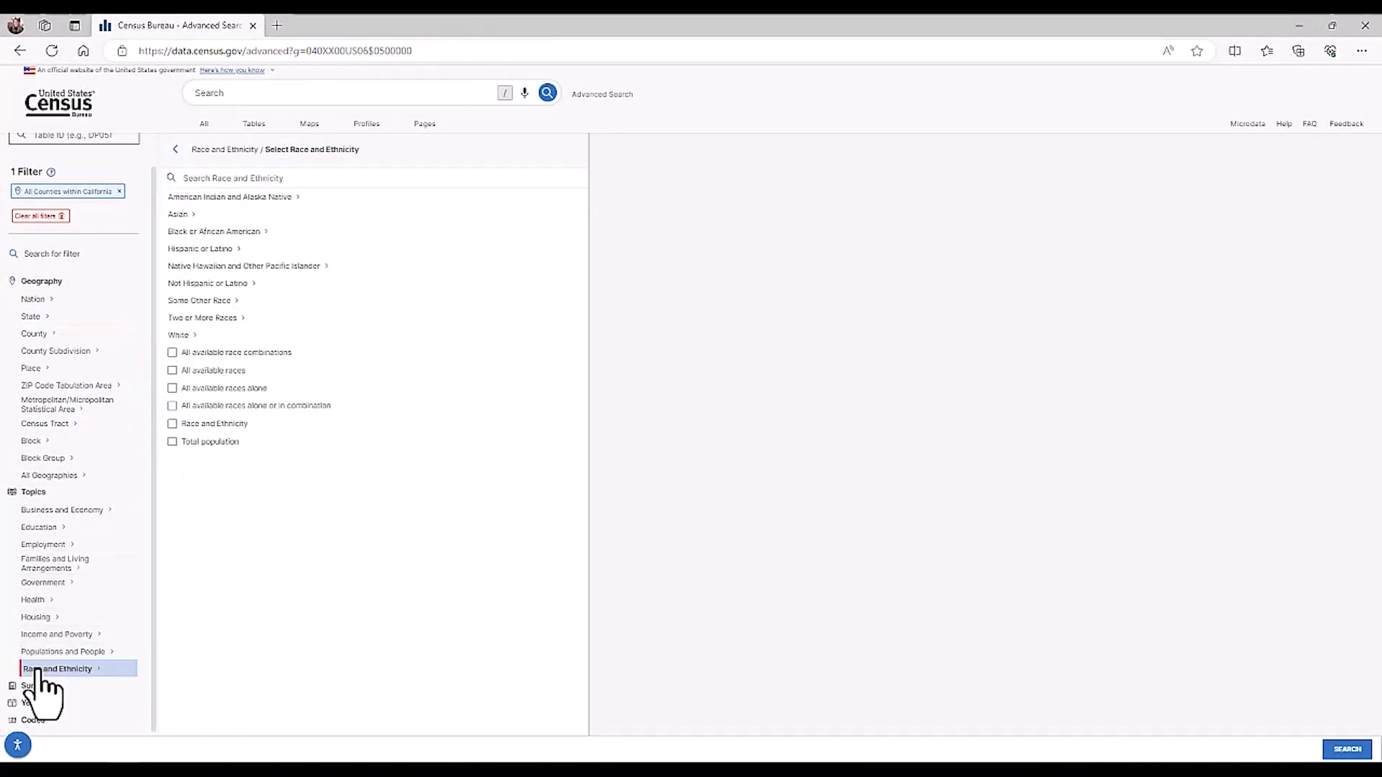
left_click(198, 249)
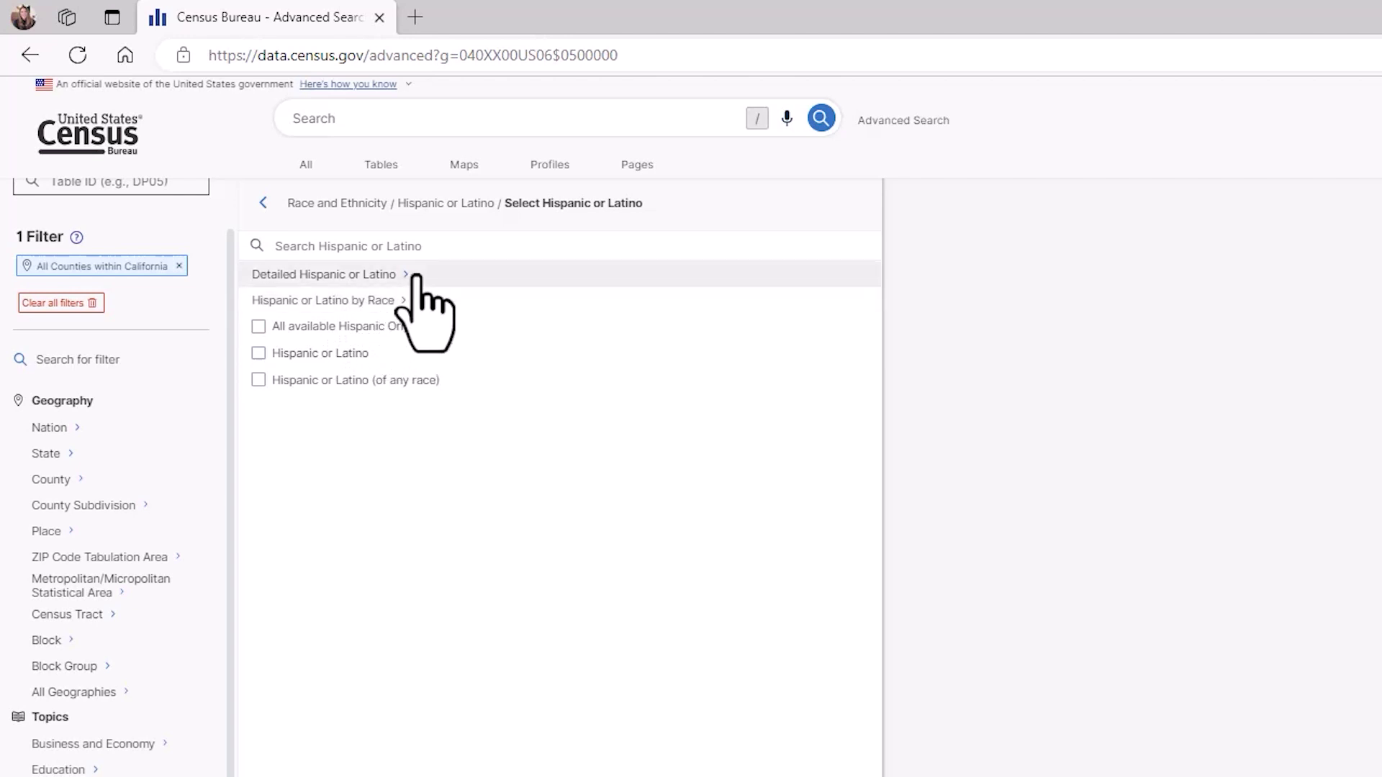
left_click(418, 278)
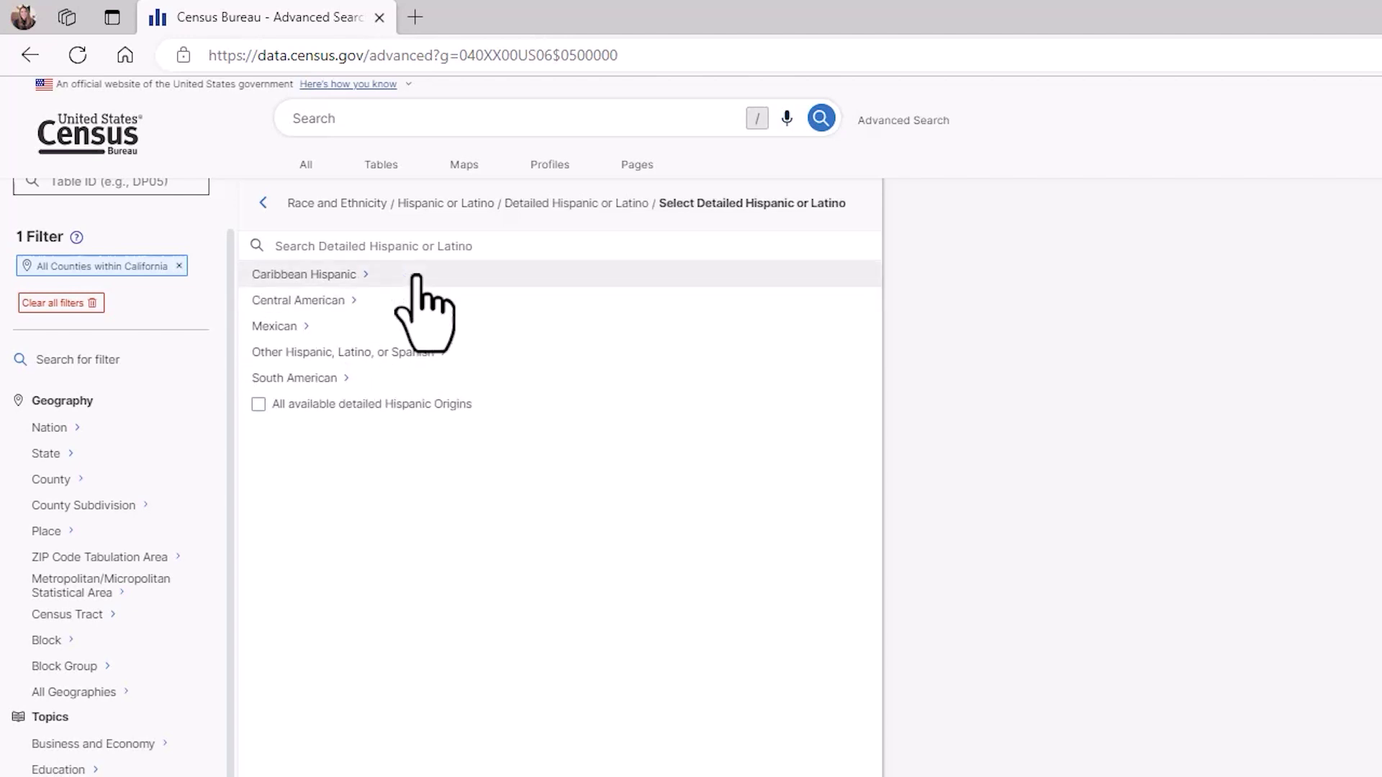
left_click(352, 302)
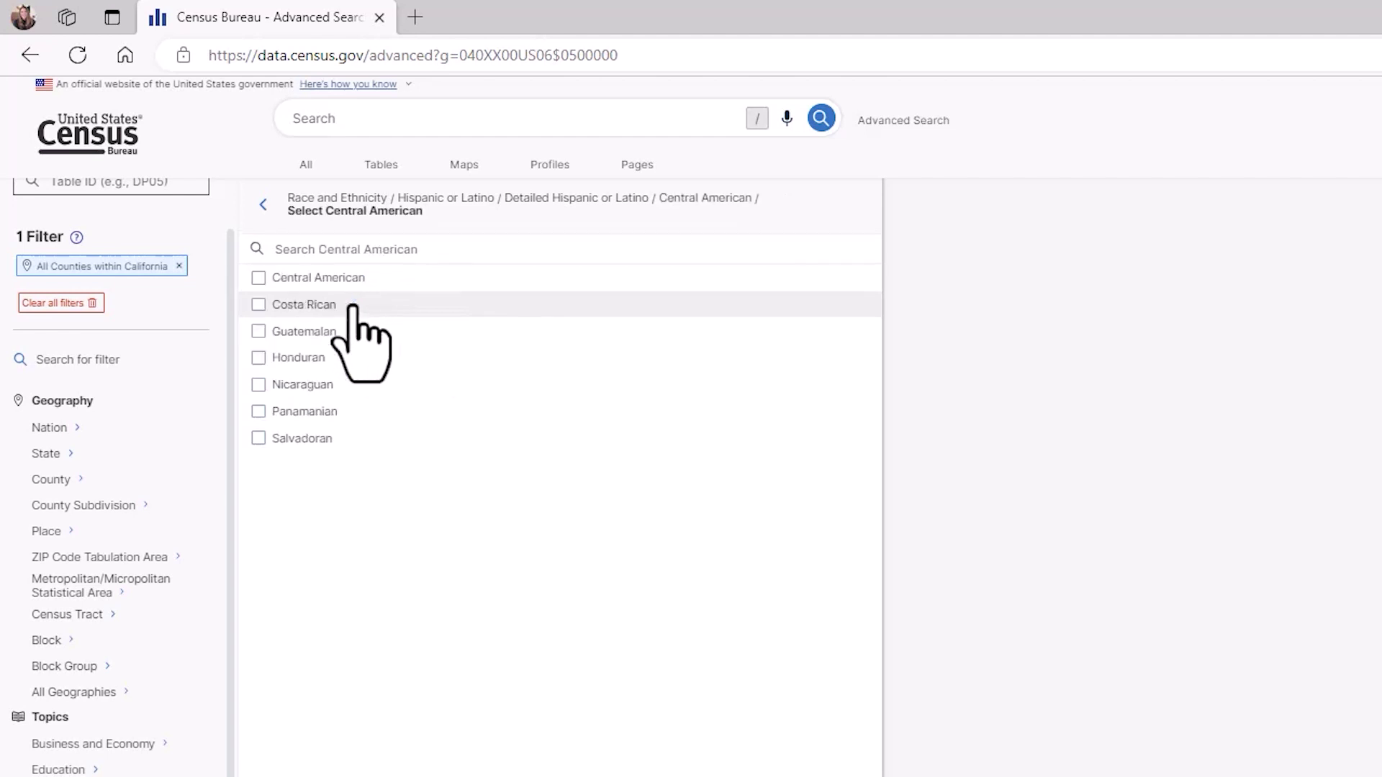
left_click(263, 205)
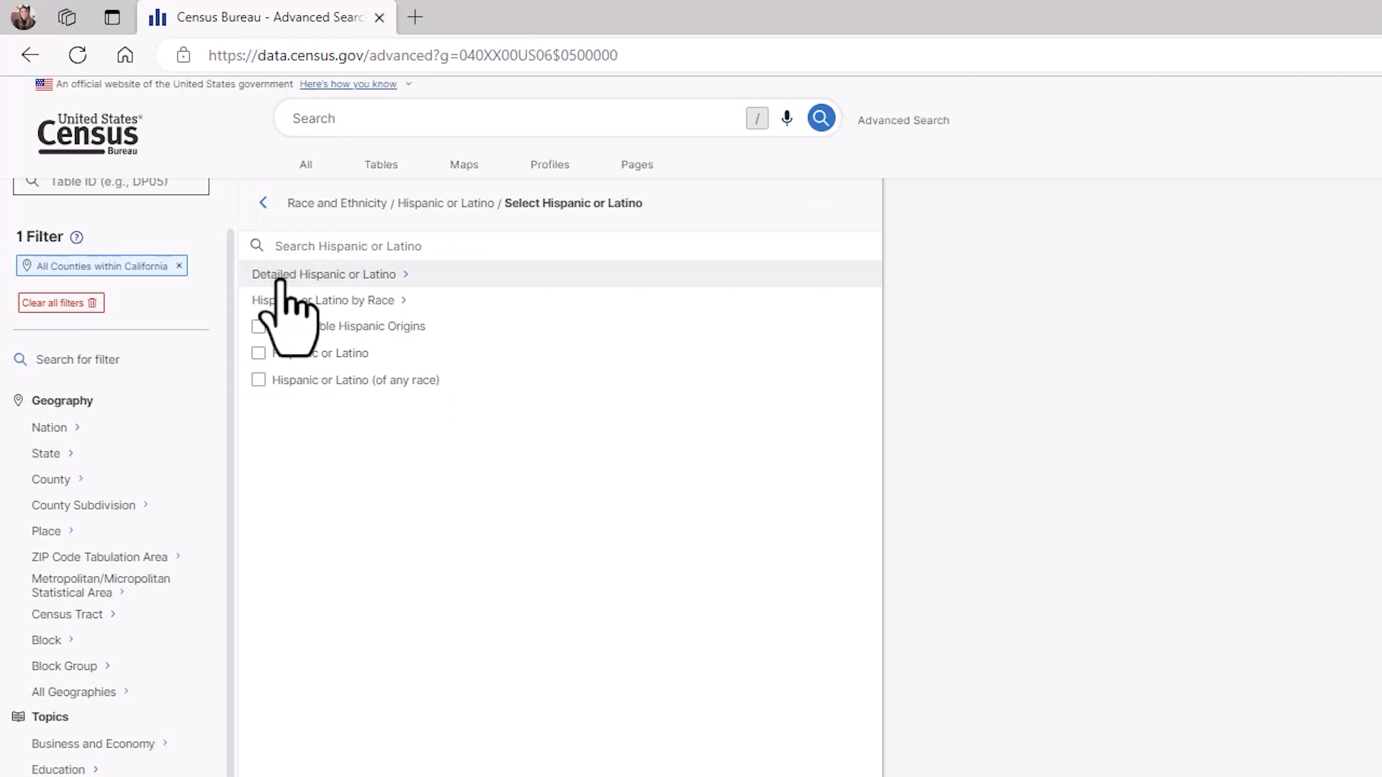
left_click(283, 302)
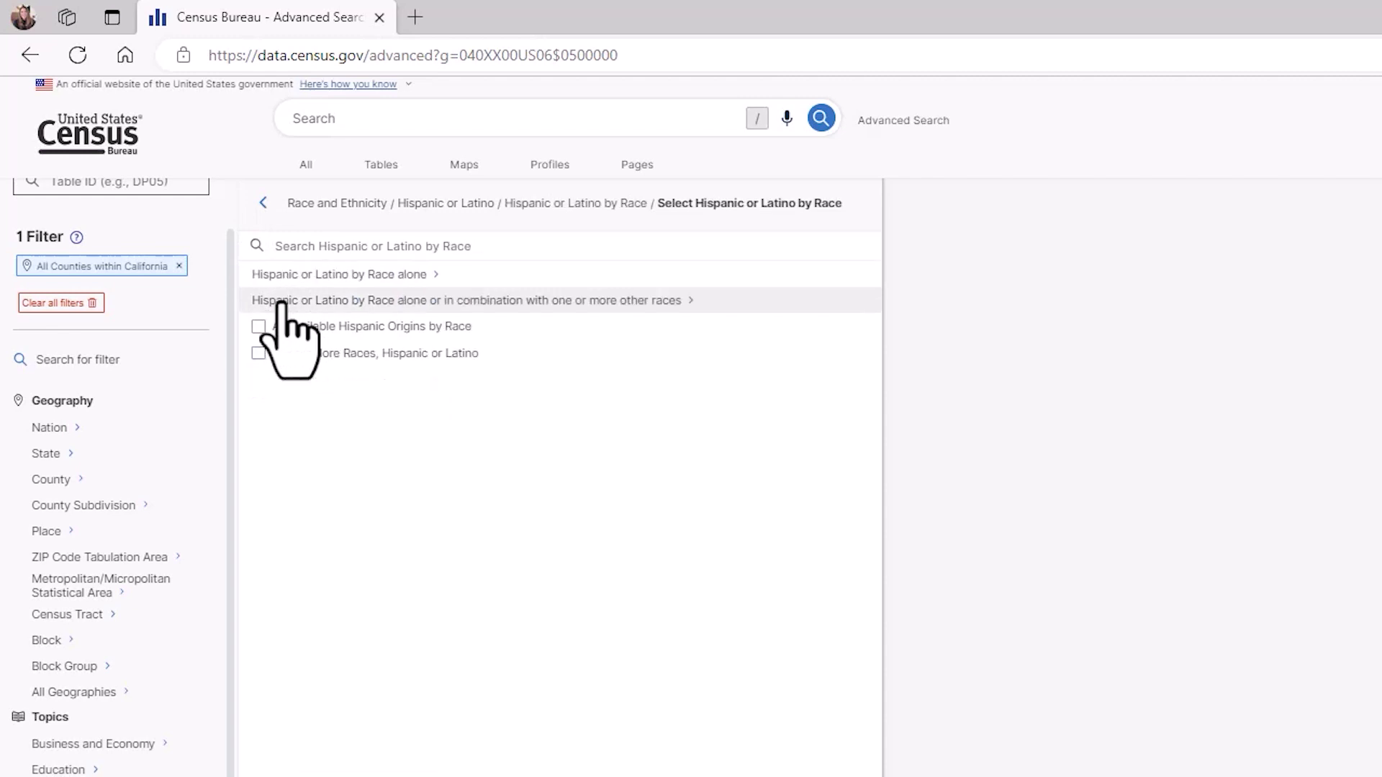
left_click(283, 302)
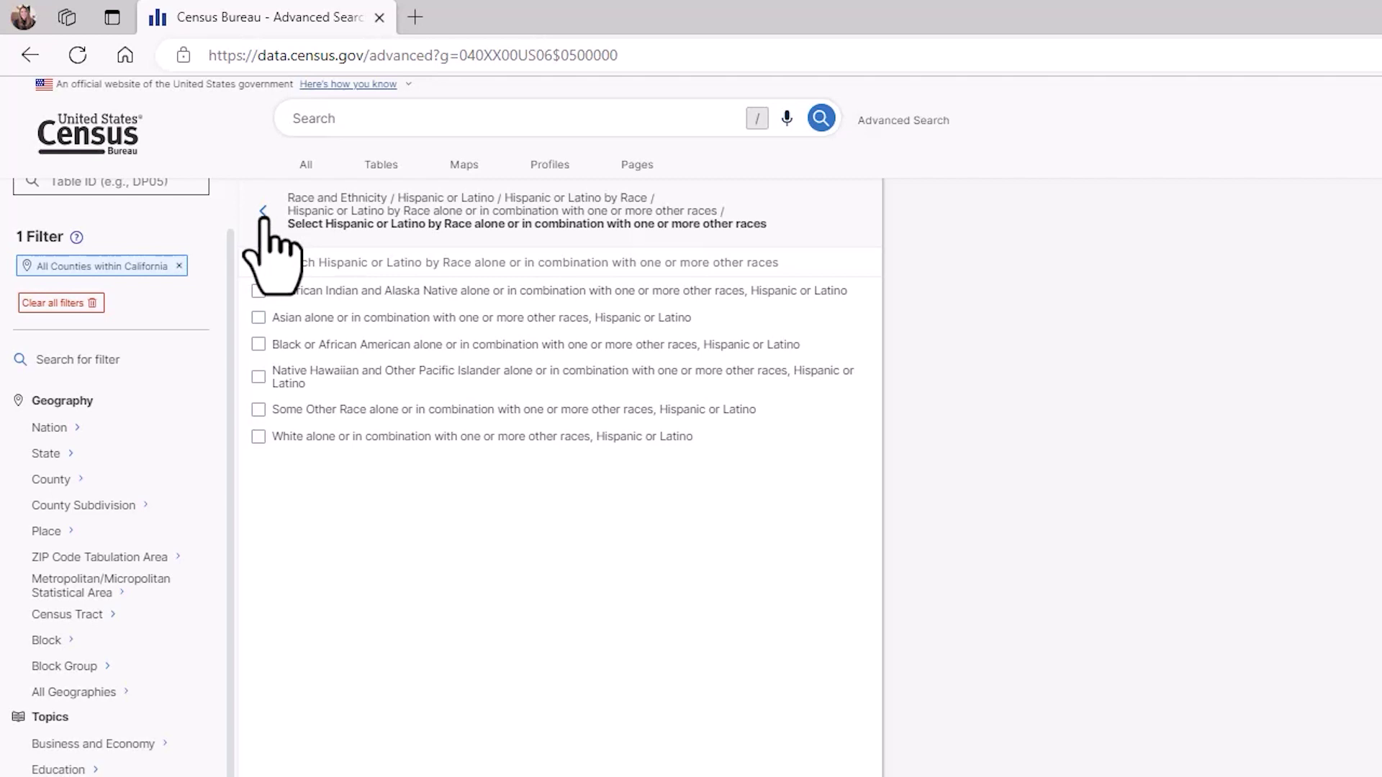
left_click(262, 211)
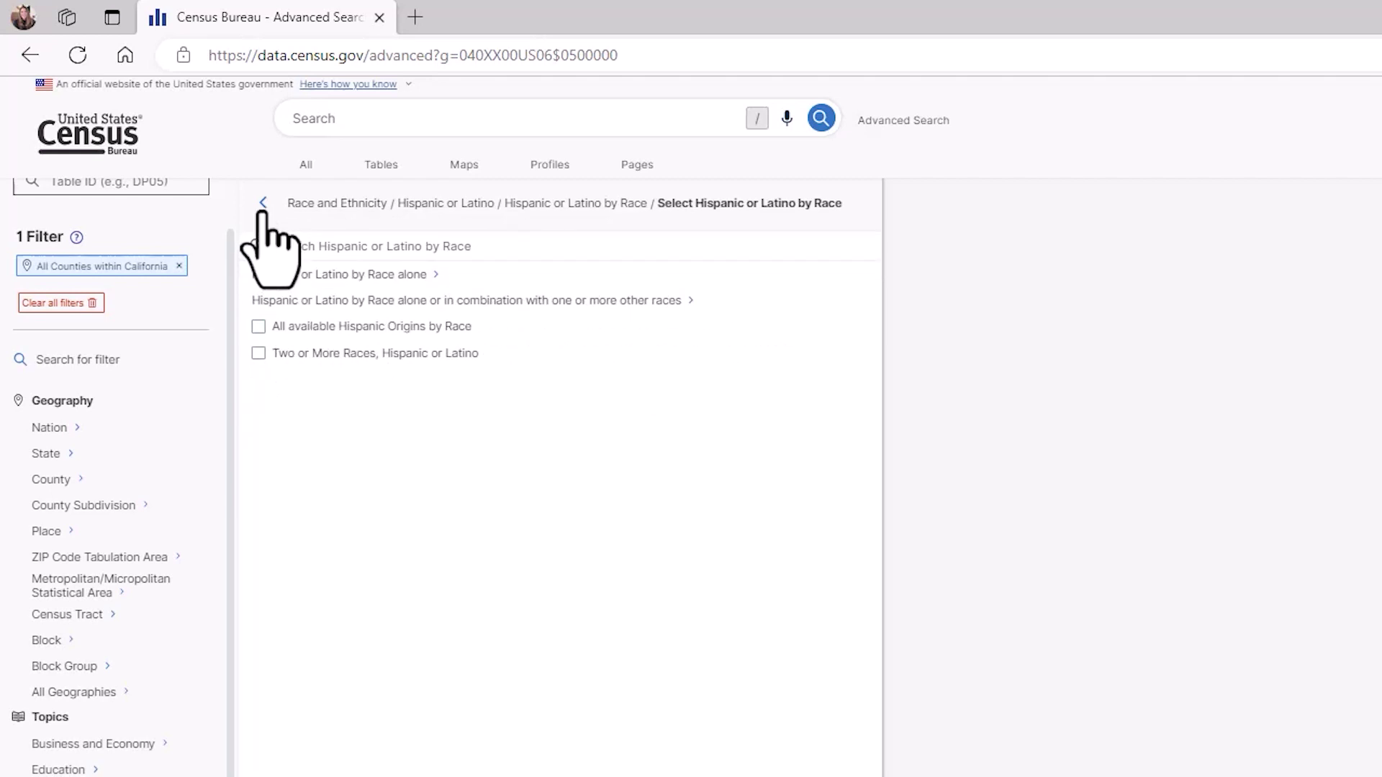
left_click(263, 207)
left_click(272, 276)
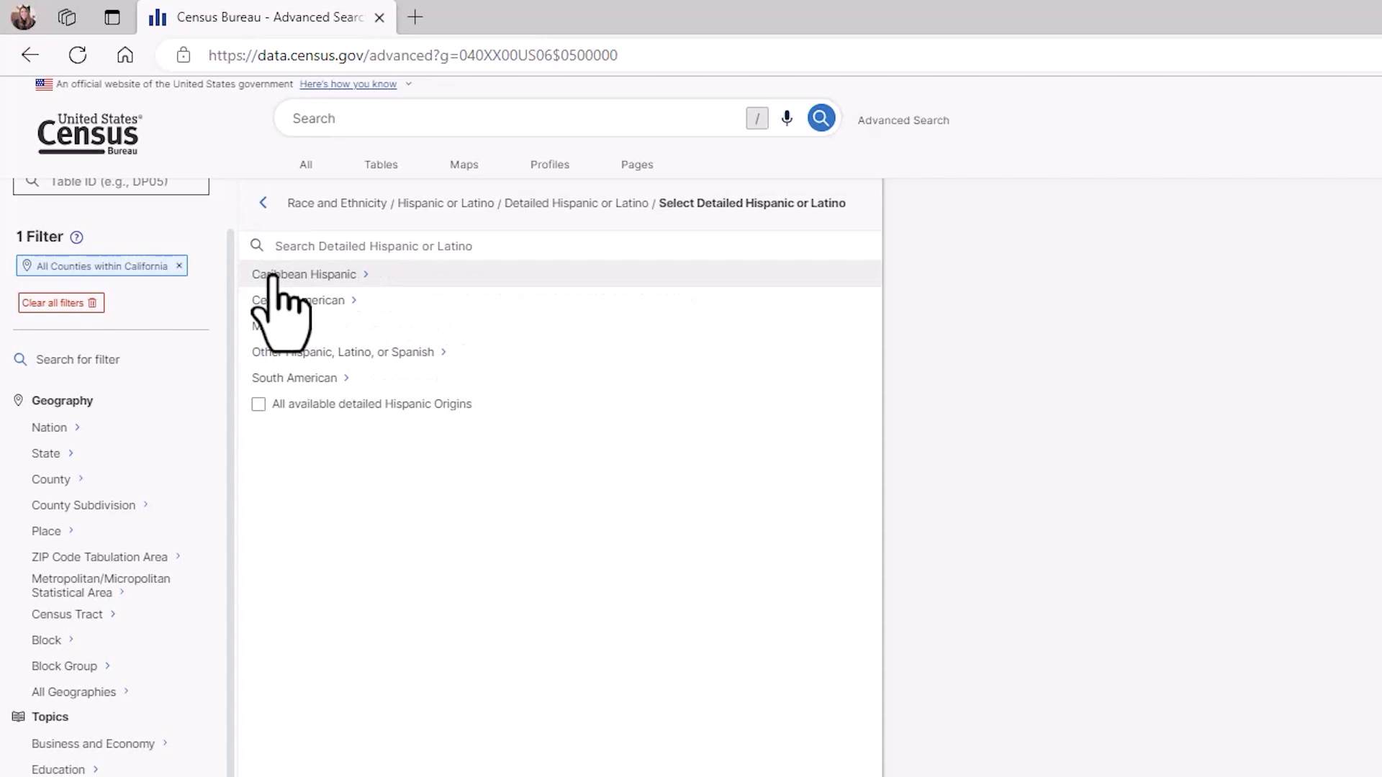
left_click(257, 405)
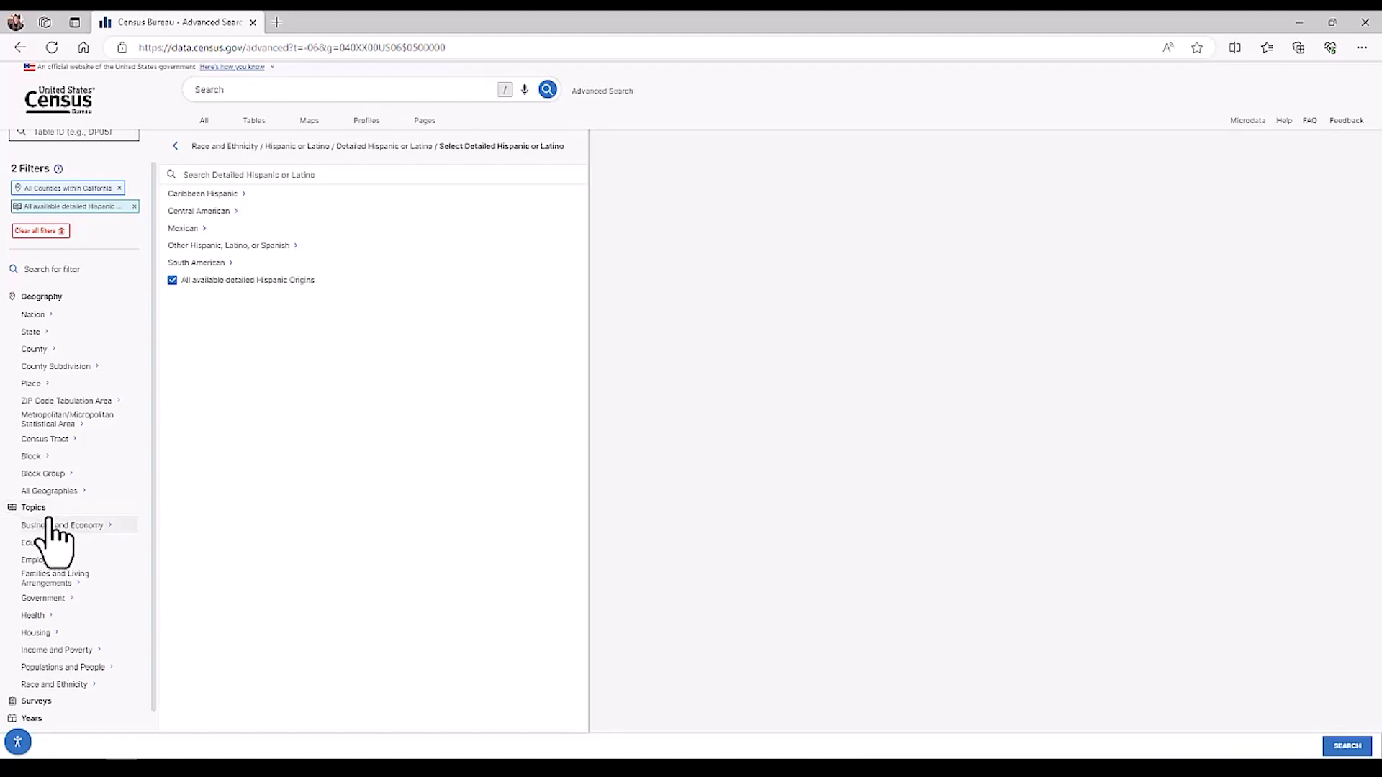
Step: Add the Health Insurance topic filter and run the search with all three filters
left_click(34, 625)
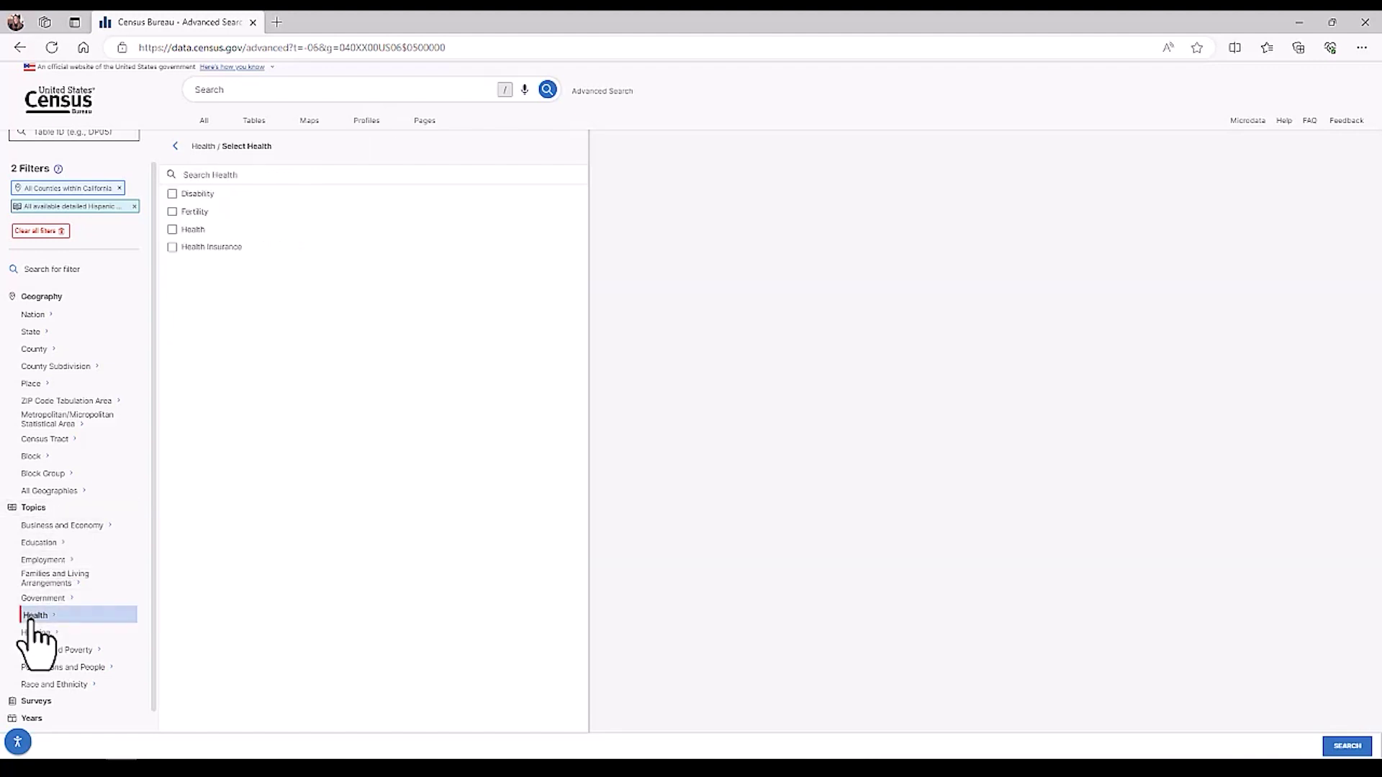
left_click(173, 251)
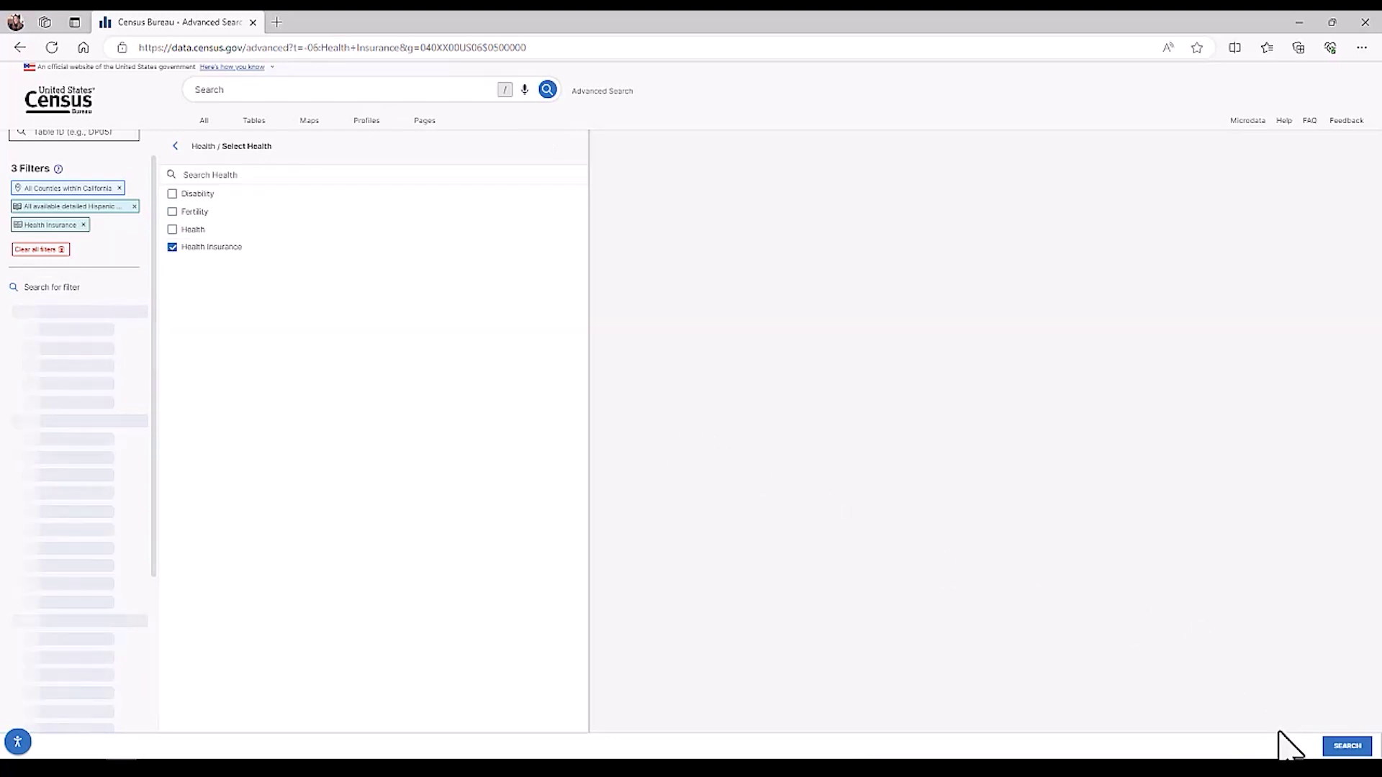
left_click(1339, 747)
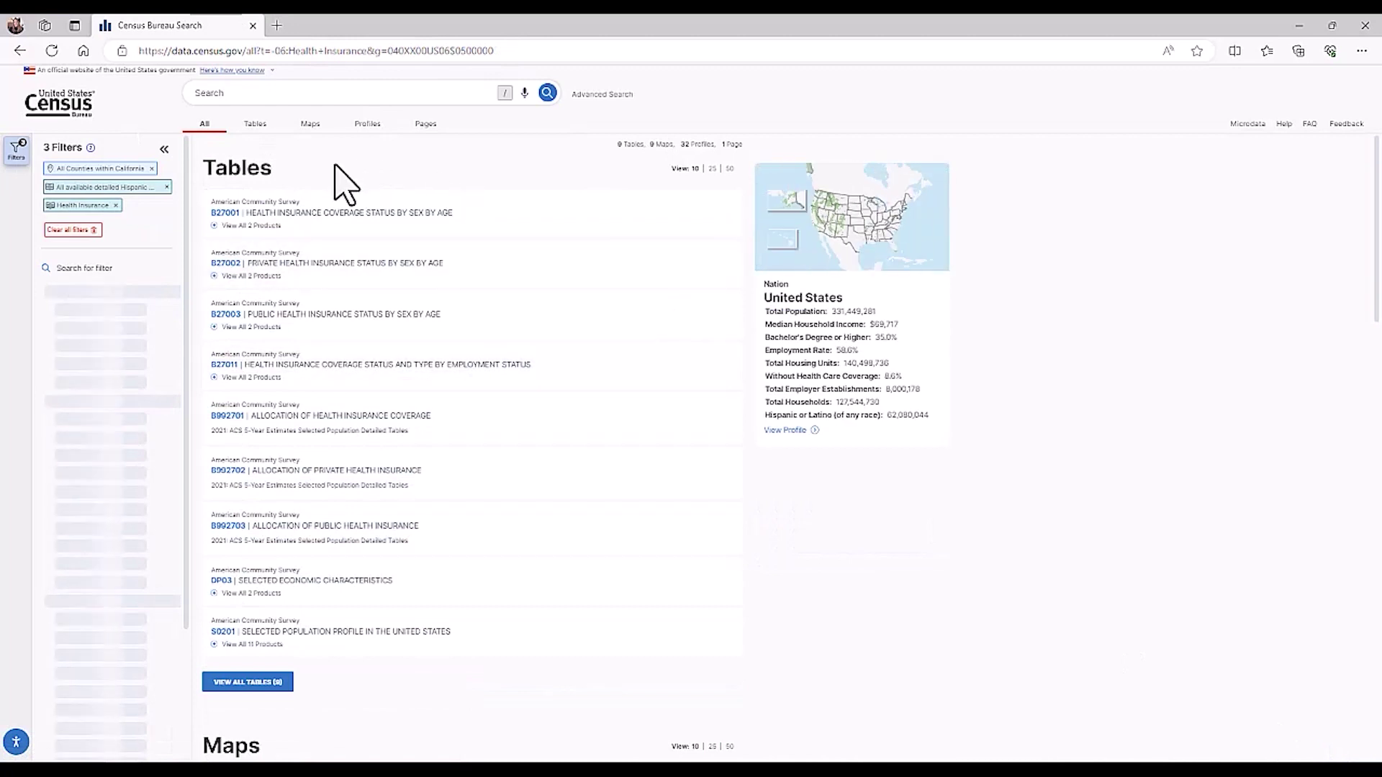
Step: Open table B27001, Health Insurance Coverage Status by Sex by Age
left_click(223, 216)
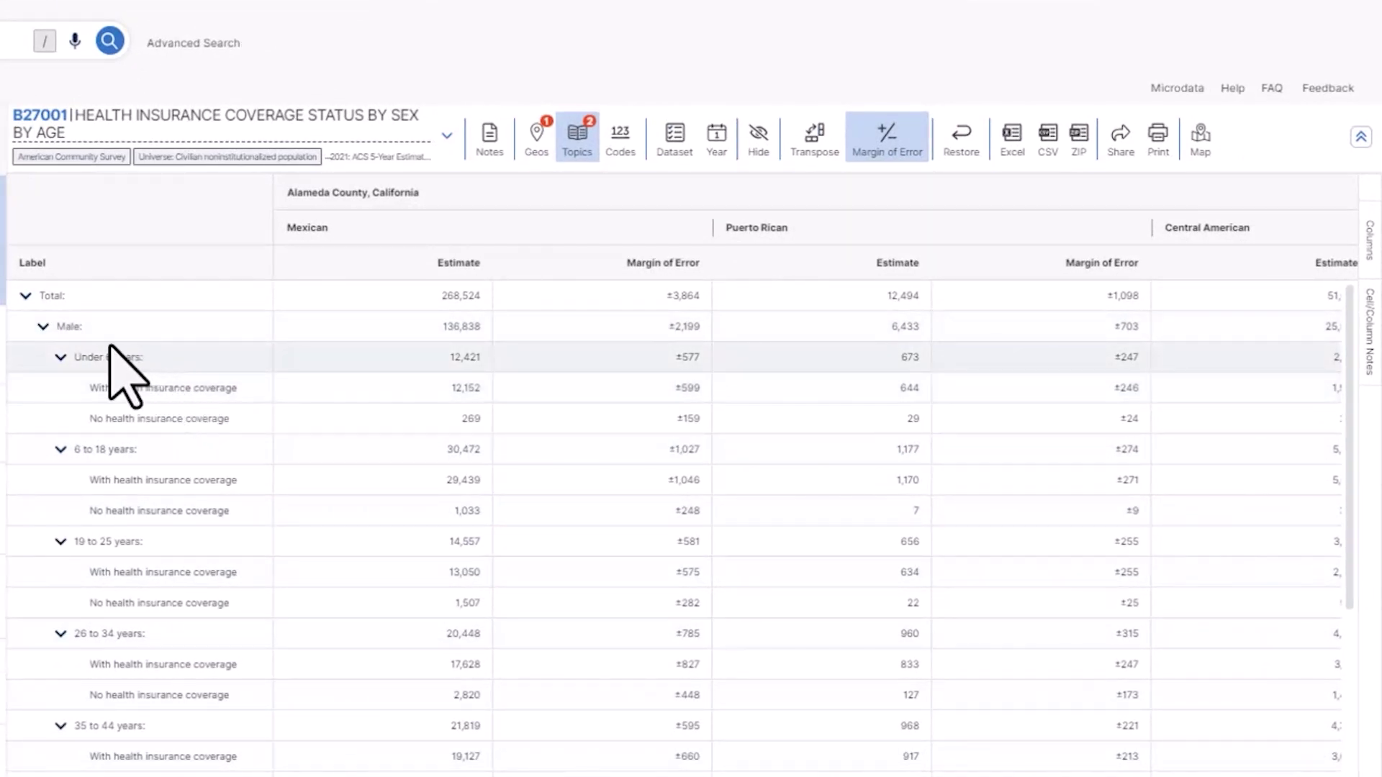
scroll(108, 346, "down", 1)
scroll(108, 346, "down", 2)
scroll(108, 348, "down", 2)
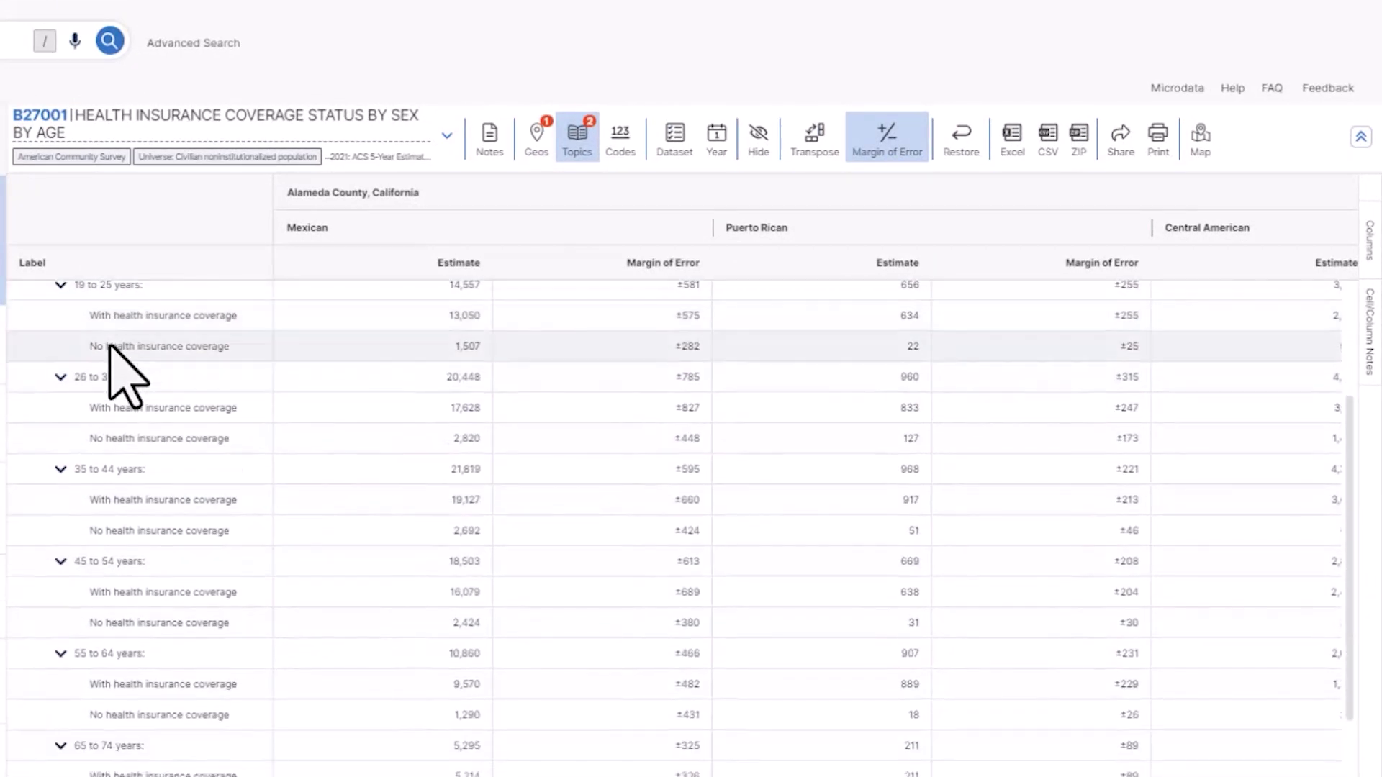
scroll(108, 346, "down", 3)
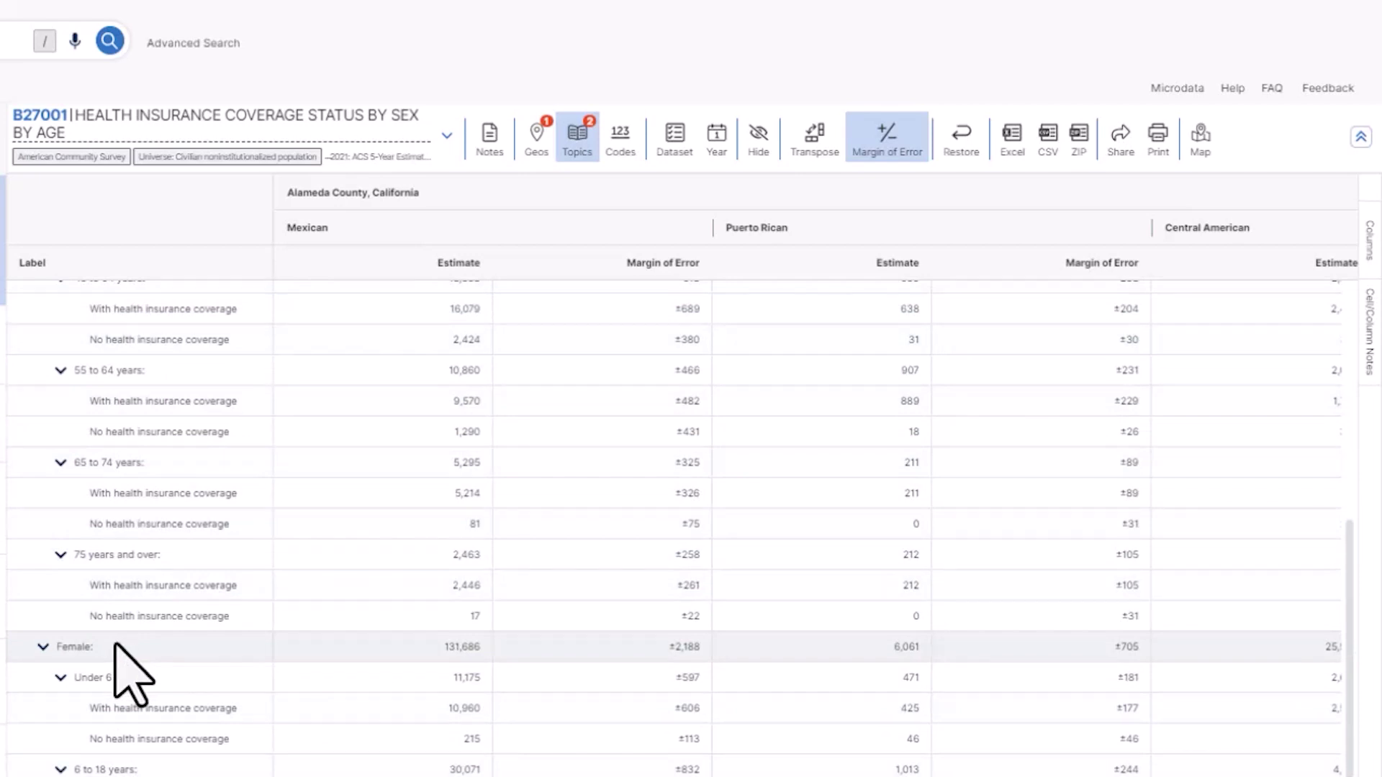
scroll(115, 645, "down", 3)
scroll(115, 646, "down", 1)
scroll(115, 646, "down", 2)
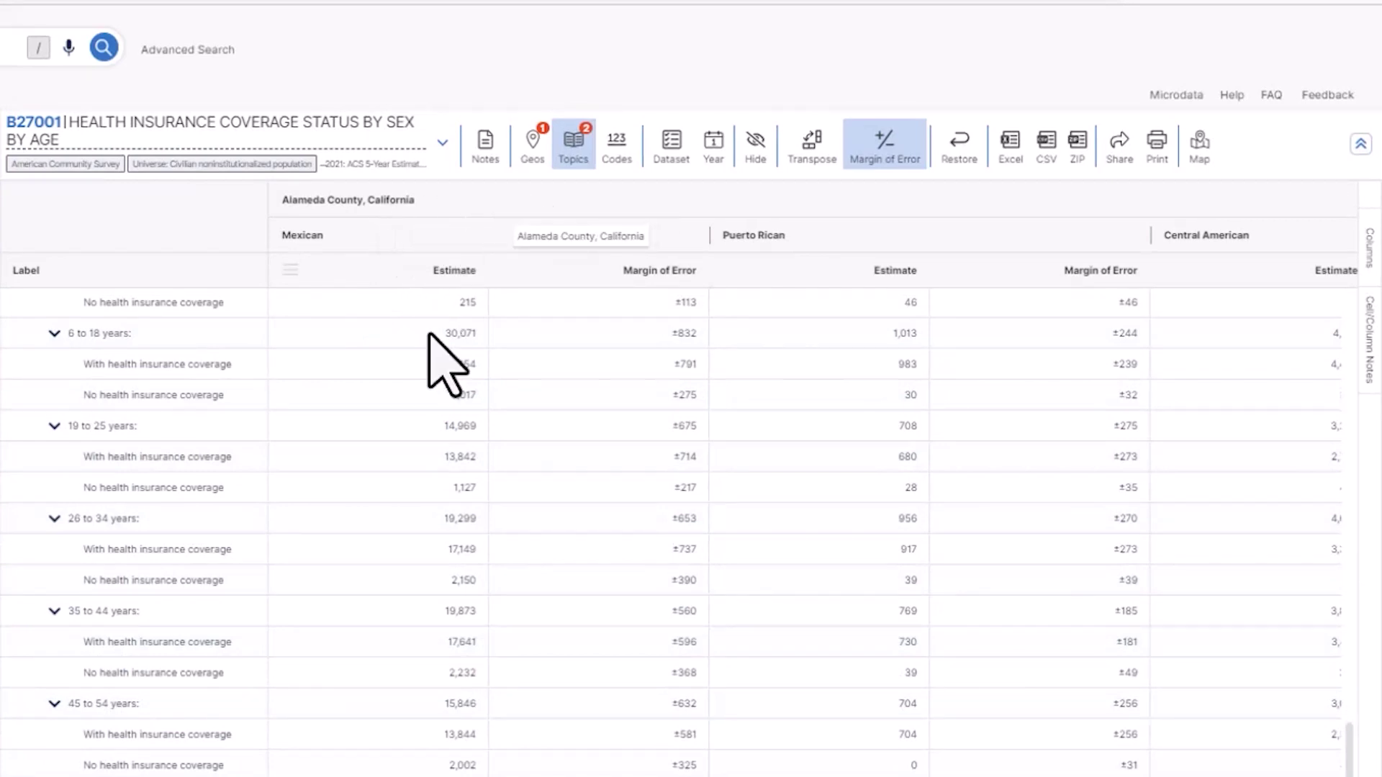
scroll(492, 443, "right", 3)
scroll(493, 443, "right", 3)
scroll(492, 443, "right", 3)
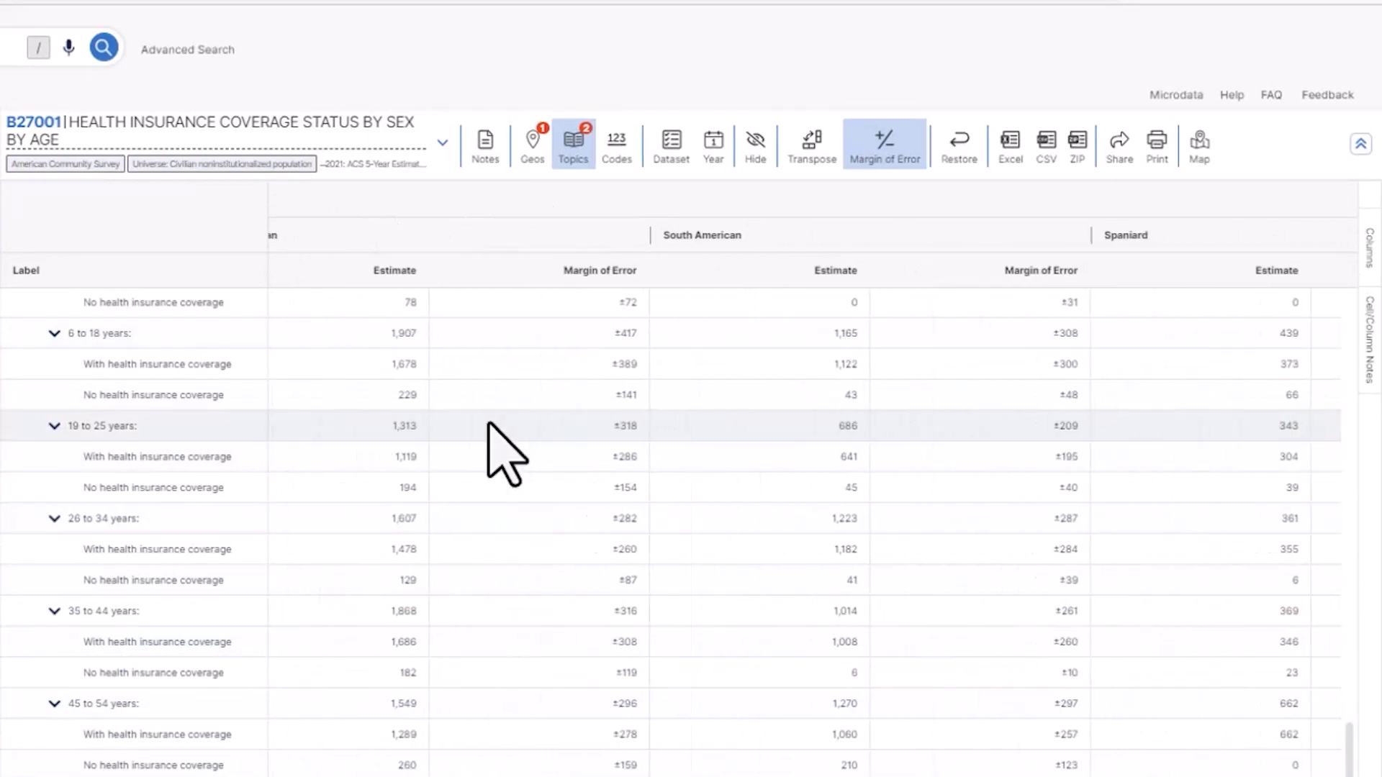
scroll(493, 444, "right", 3)
scroll(489, 424, "right", 3)
scroll(490, 425, "right", 3)
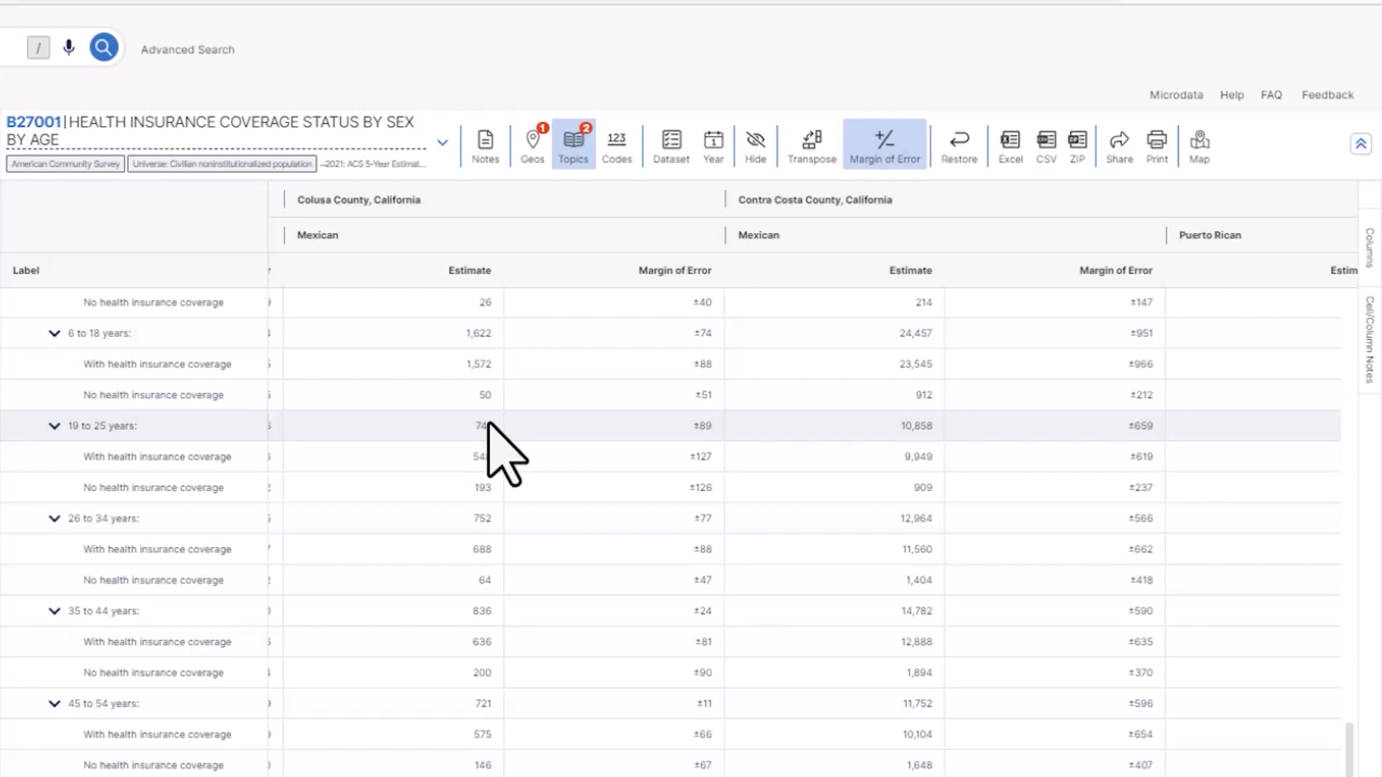
scroll(488, 425, "right", 3)
scroll(488, 424, "right", 3)
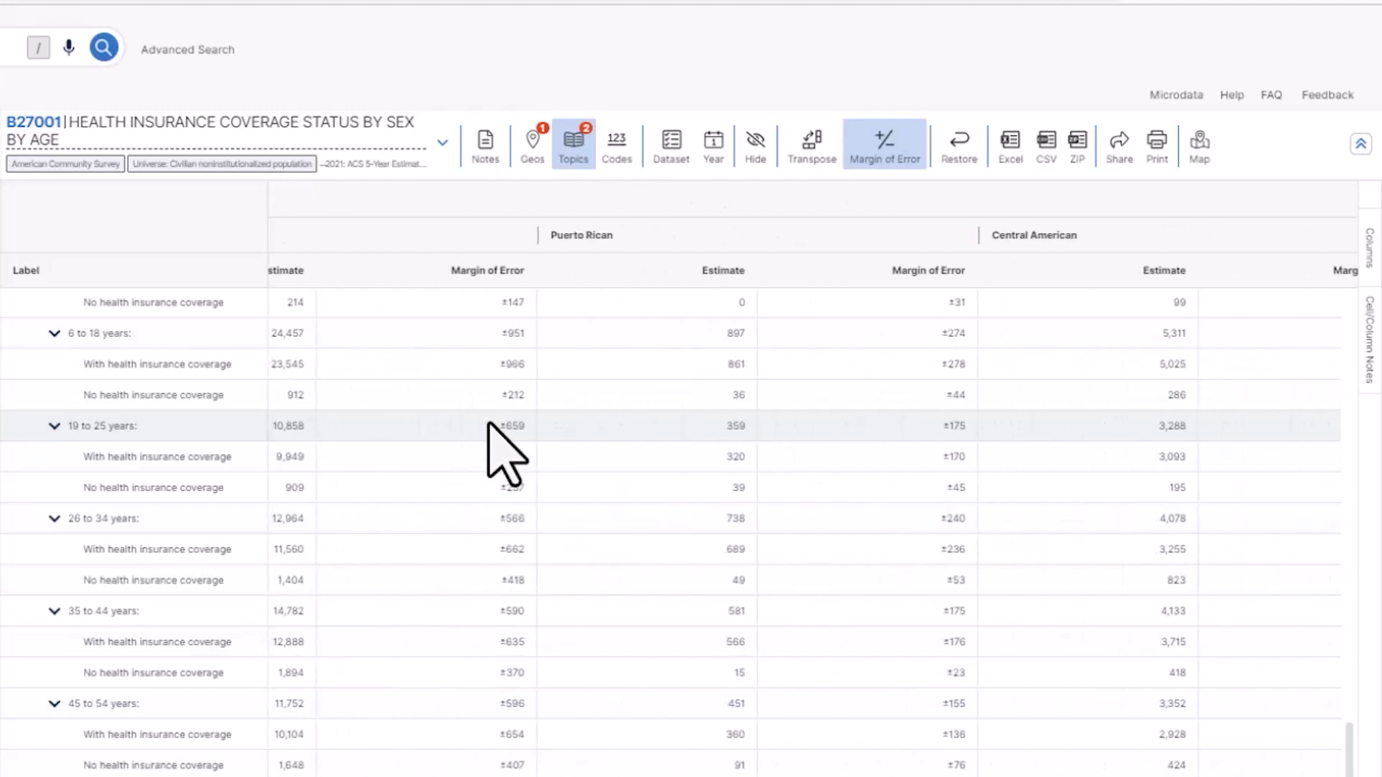